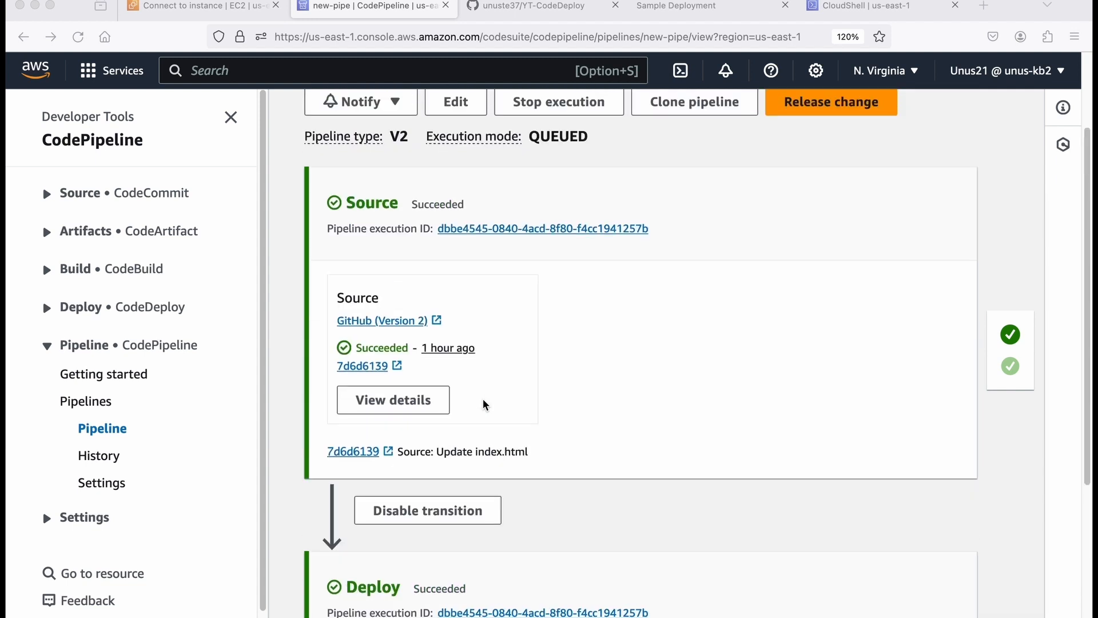
Check the GitHub repository, the deployed sample page and the new-pipe pipeline in their browser tabs.
left_click(522, 8)
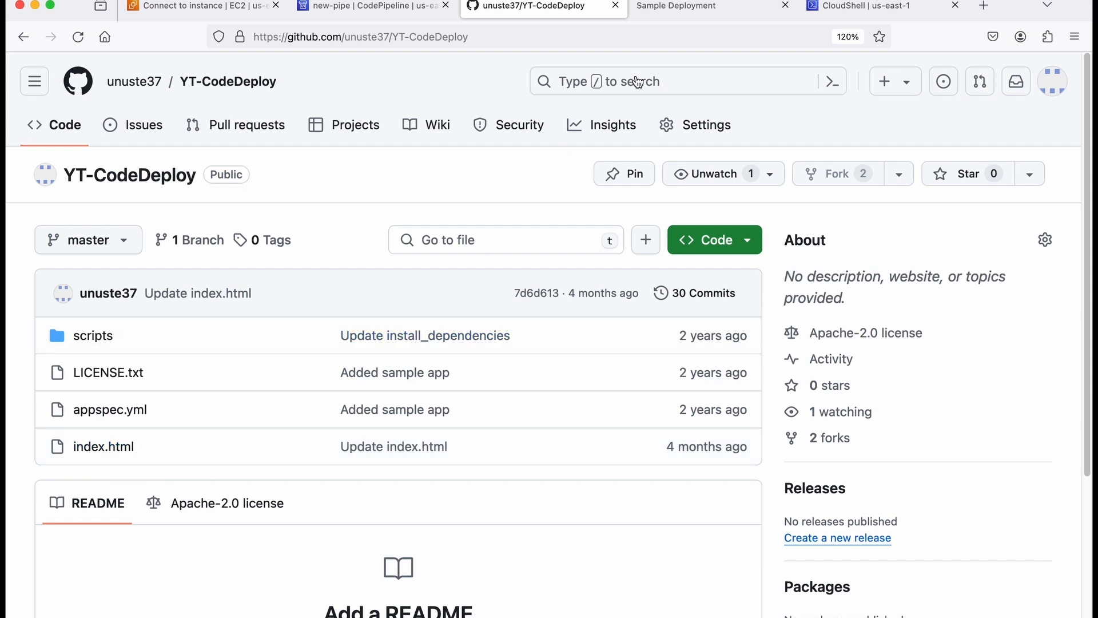
left_click(675, 8)
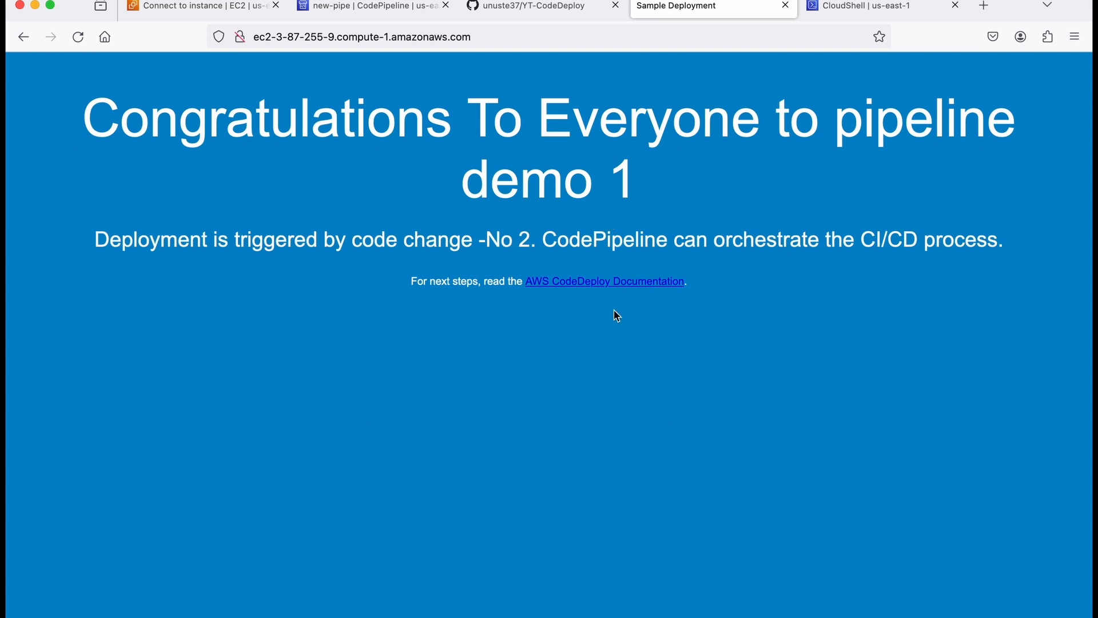
left_click(371, 7)
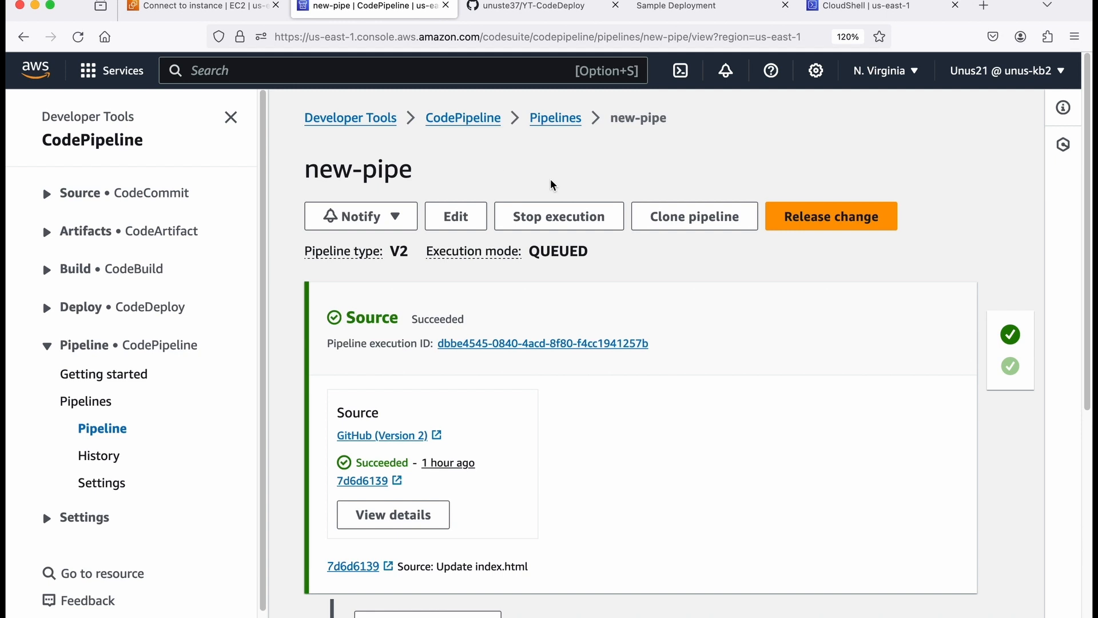
In CloudShell, export the new-pipe definition to pipeline-definition.json with aws codepipeline get-pipeline, and list the folder.
left_click(864, 12)
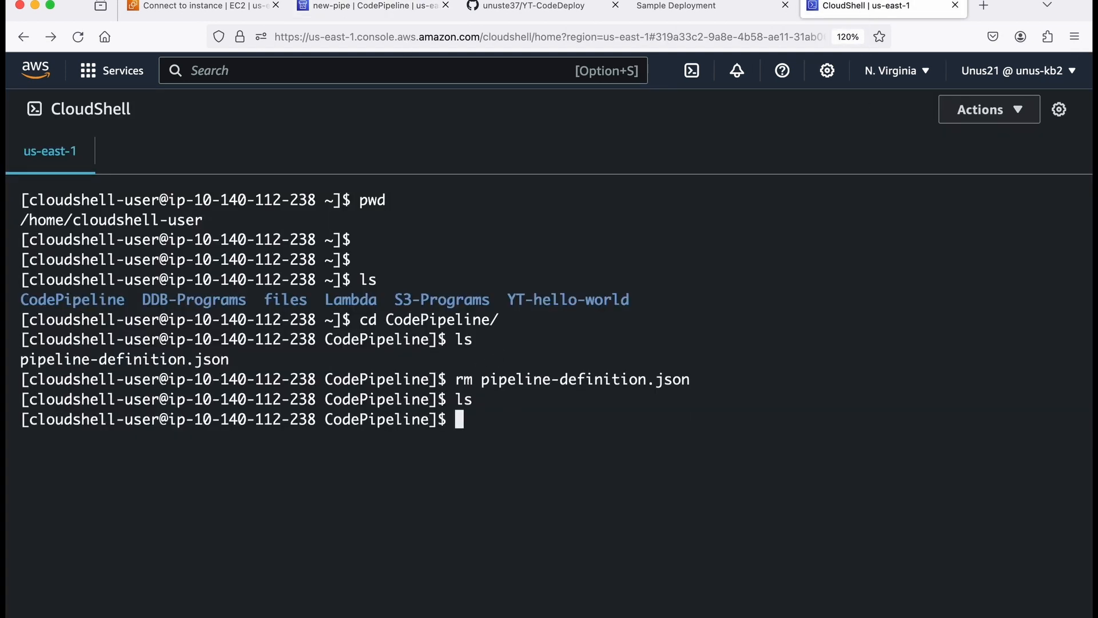
key("super+Tab")
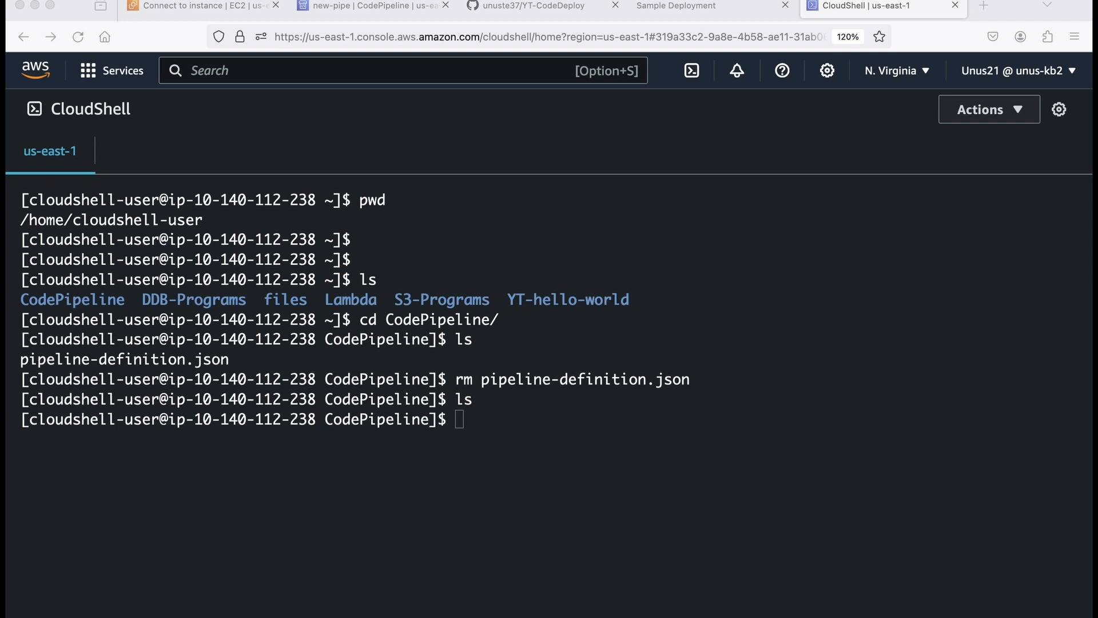
key("super+Tab")
type("aws codepipeline get-pipeline --name new-pipe --query 'pipeline' --output json > pipeline-definition.json")
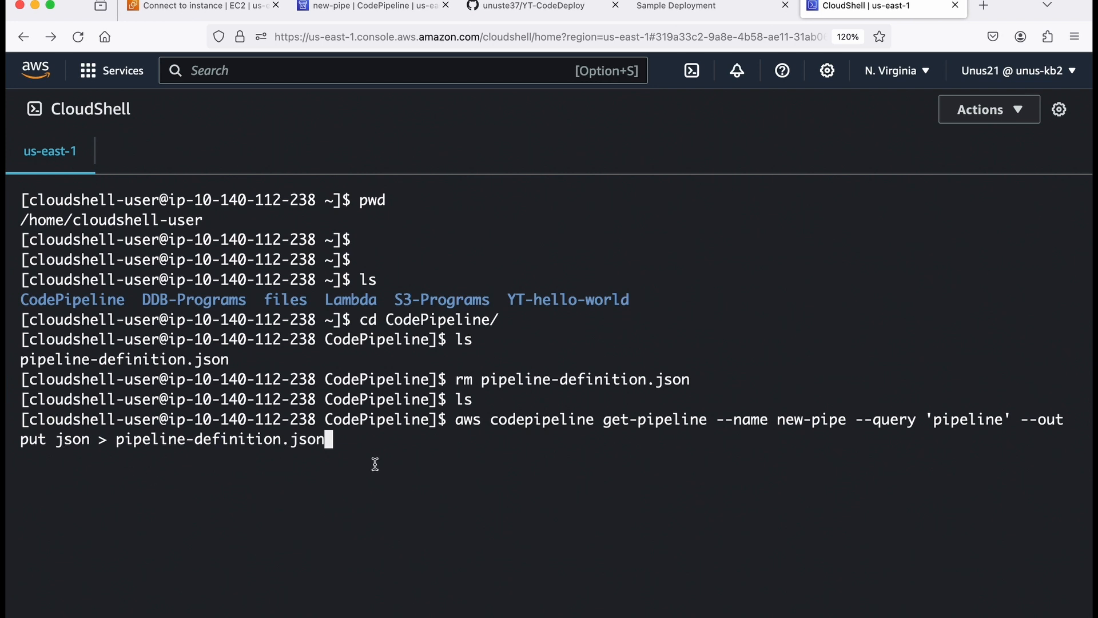
key("Return")
type("ls")
key("Return")
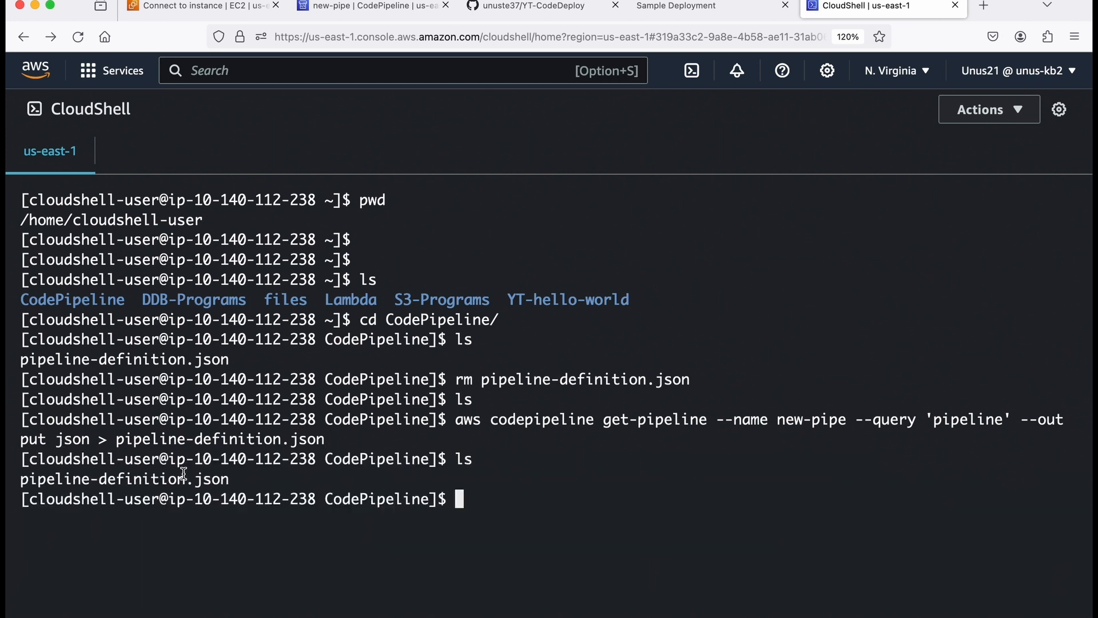
Display the contents of pipeline-definition.json and scroll through it.
type("cat pip")
key("Tab")
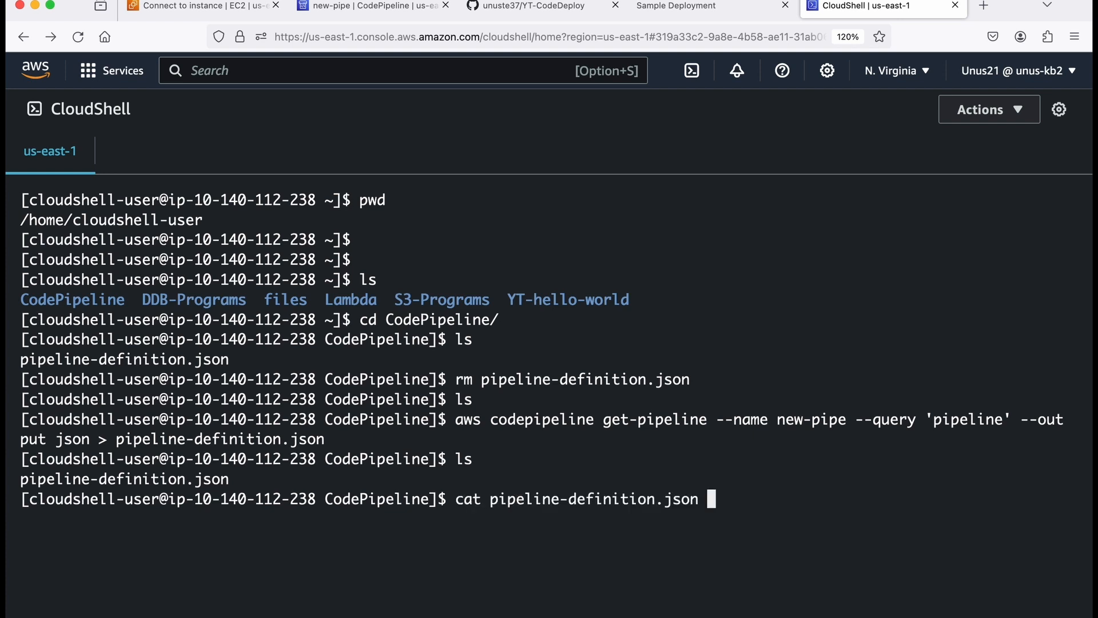
key("Return")
scroll(331, 444, "up", 2)
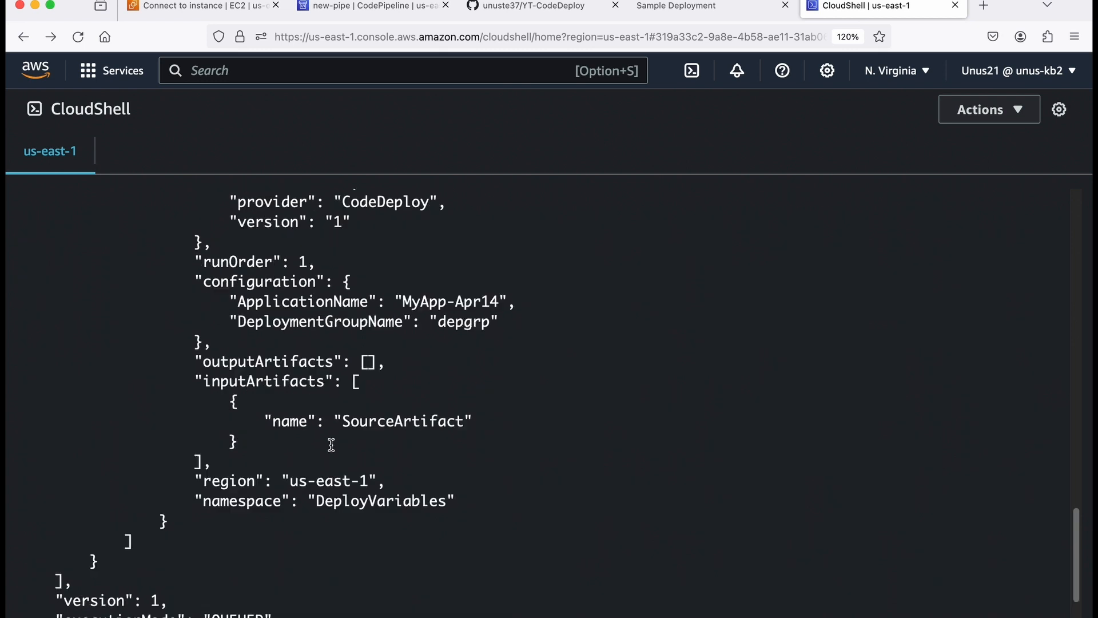
scroll(331, 444, "up", 15)
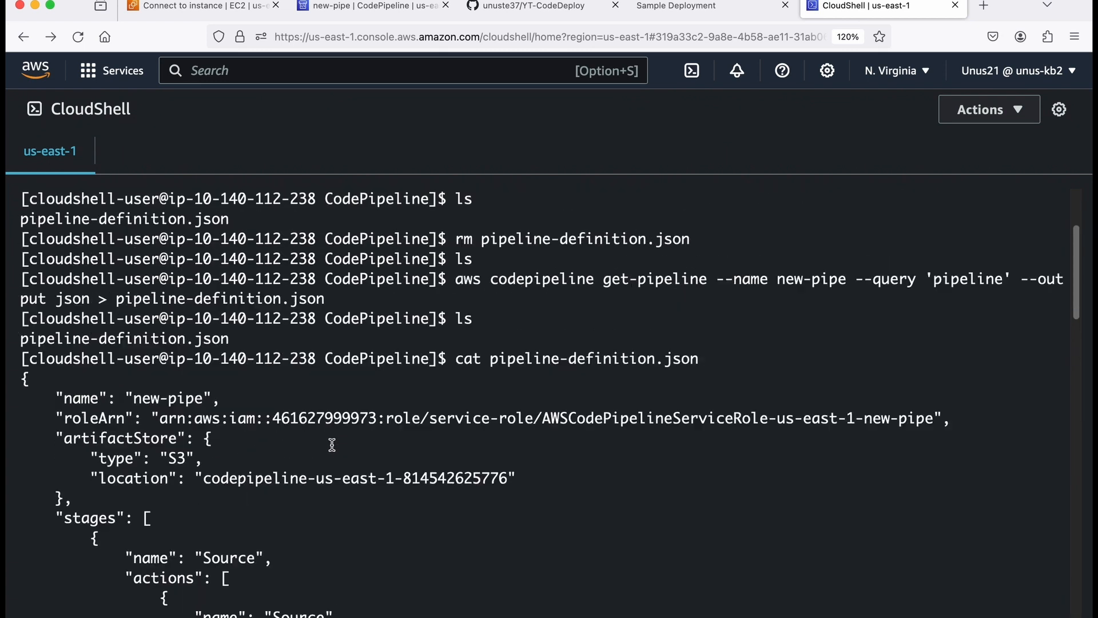
key("Return")
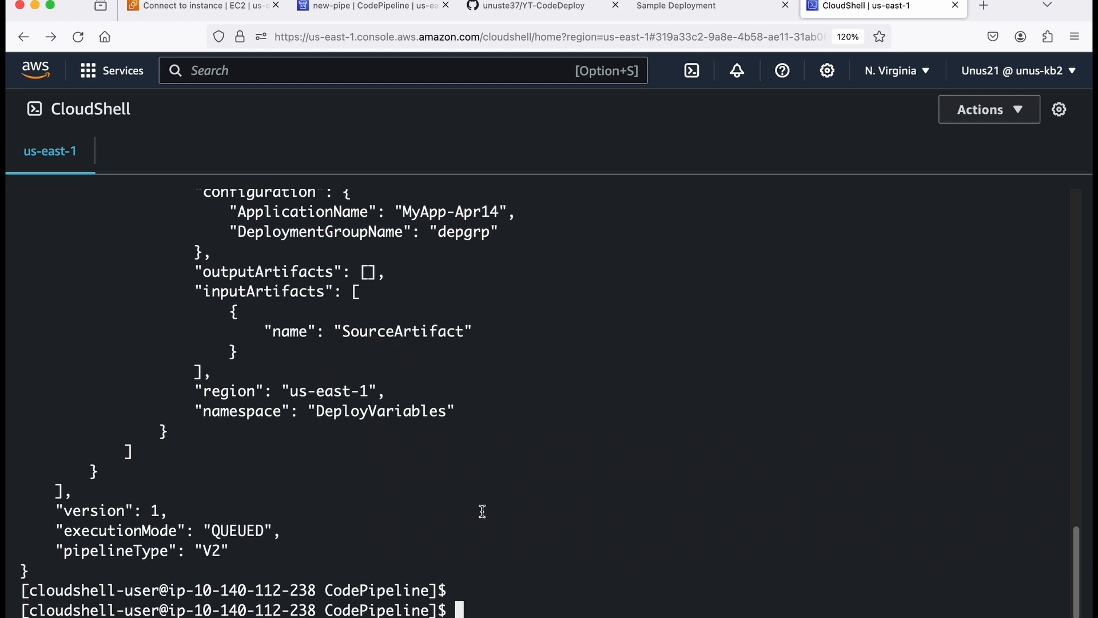
On the EC2 instance terminal, remove the apache2 package with sudo apt remove apache2, confirming with y.
mouse_move(533, 611)
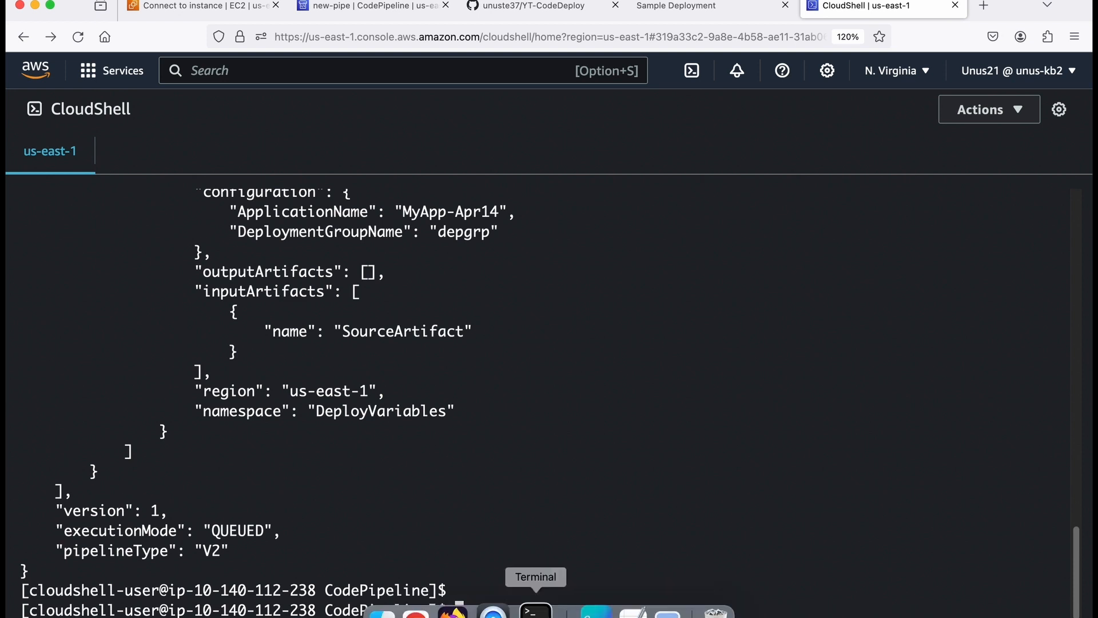
left_click(533, 611)
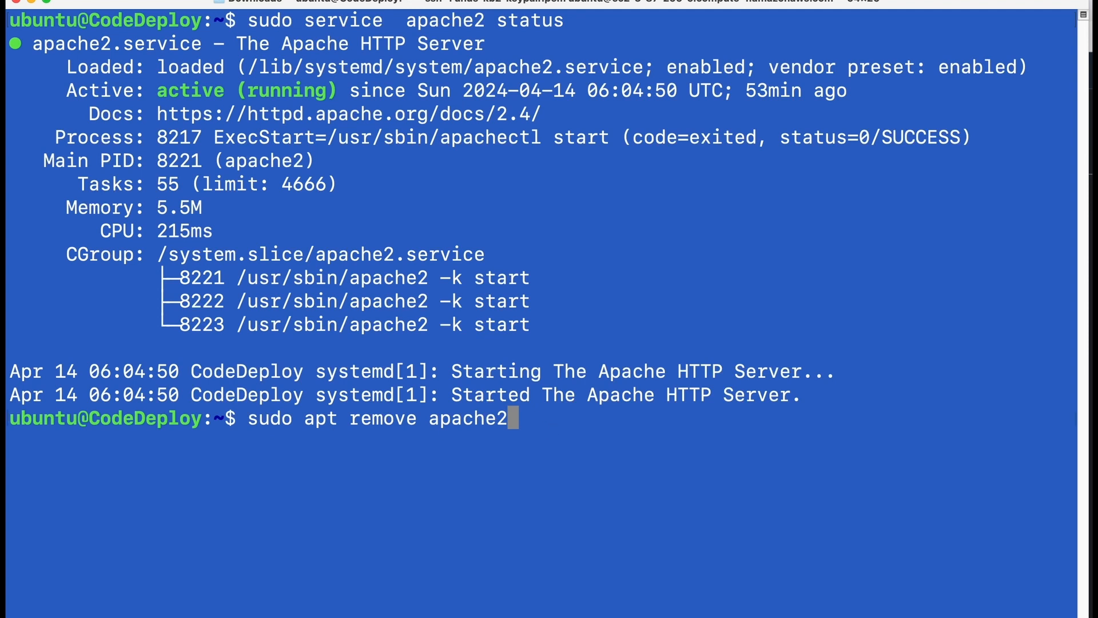
key("Return")
type("y")
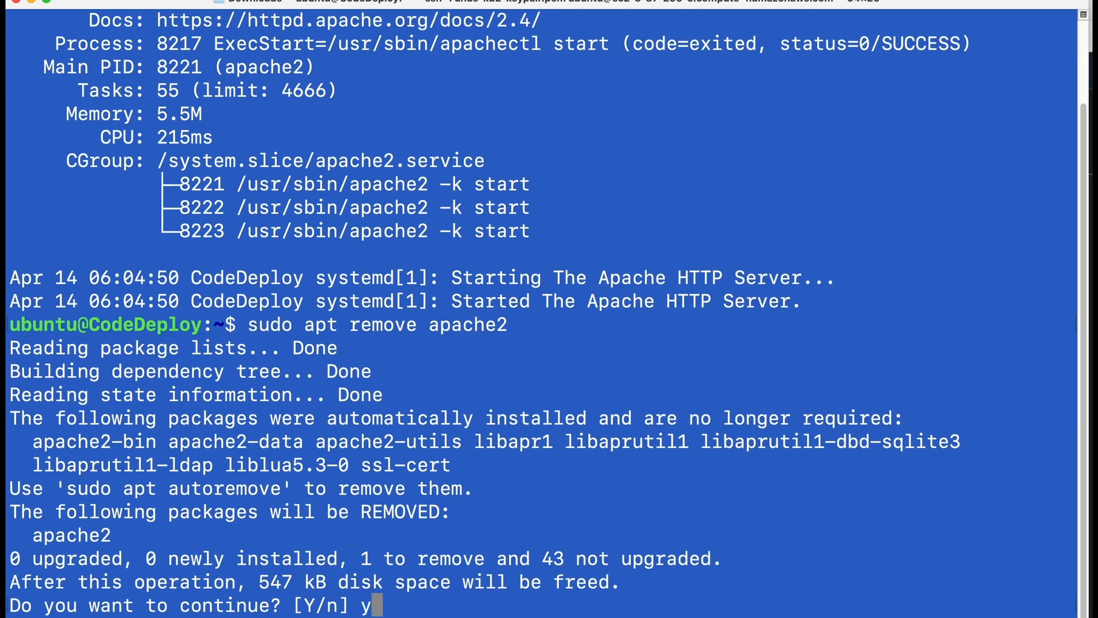
key("Return")
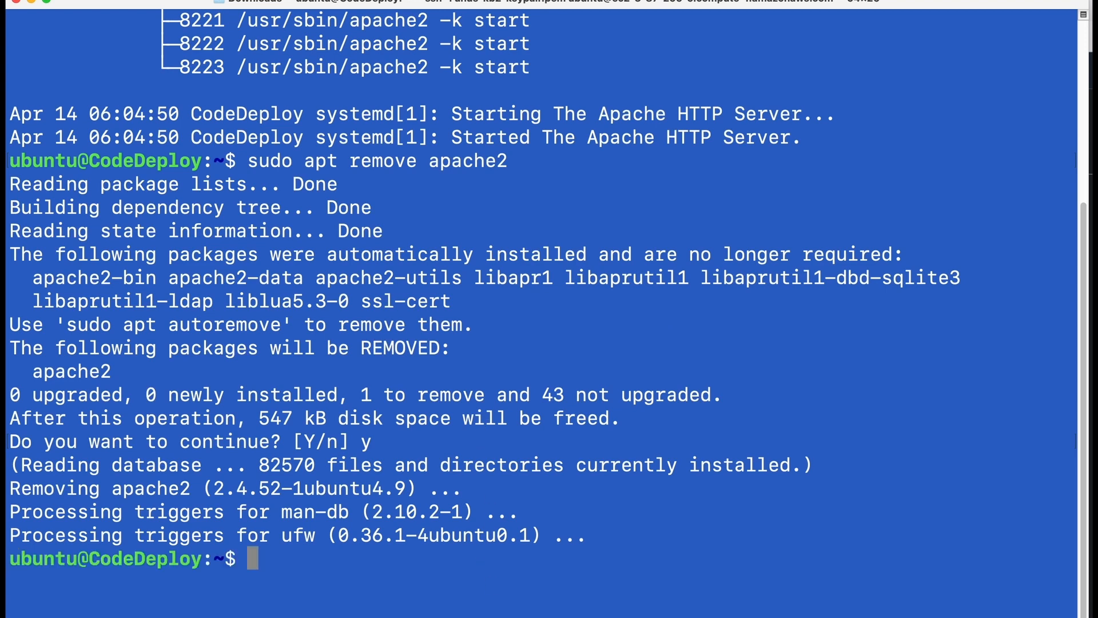
Reload the deployed sample page in the browser.
left_click(471, 608)
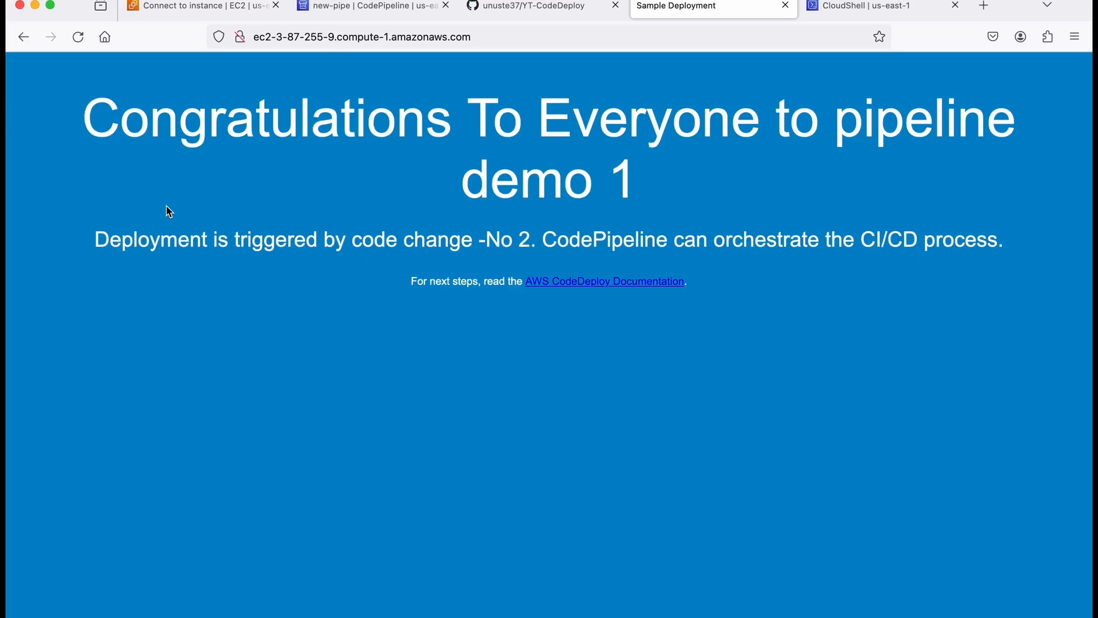
left_click(77, 38)
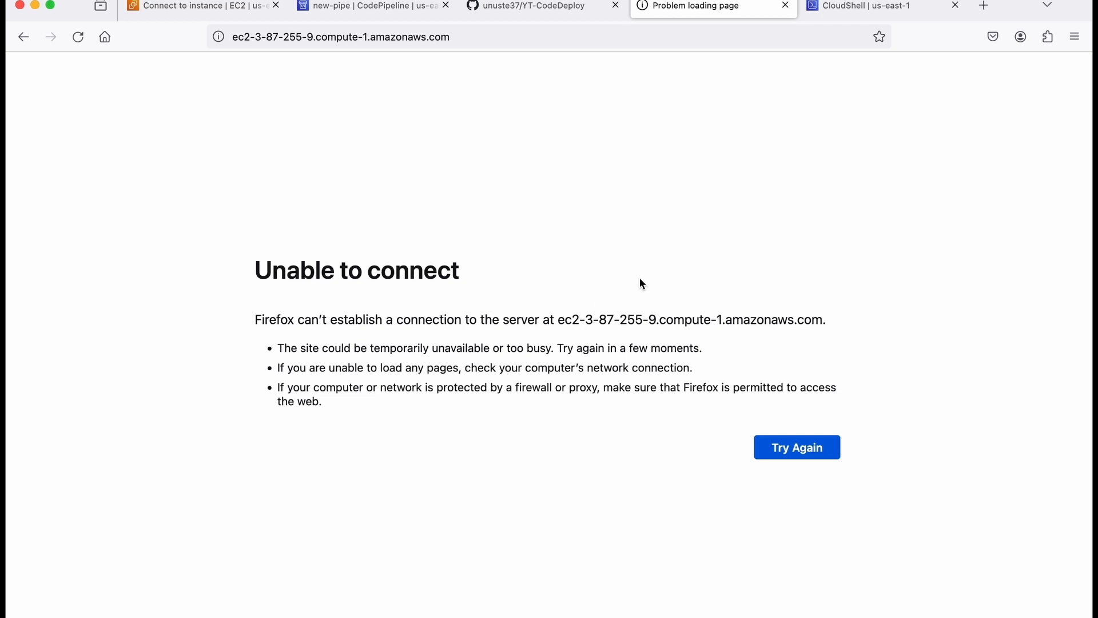
Delete the new-pipe pipeline from the pipelines list, confirming with delete.
left_click(379, 8)
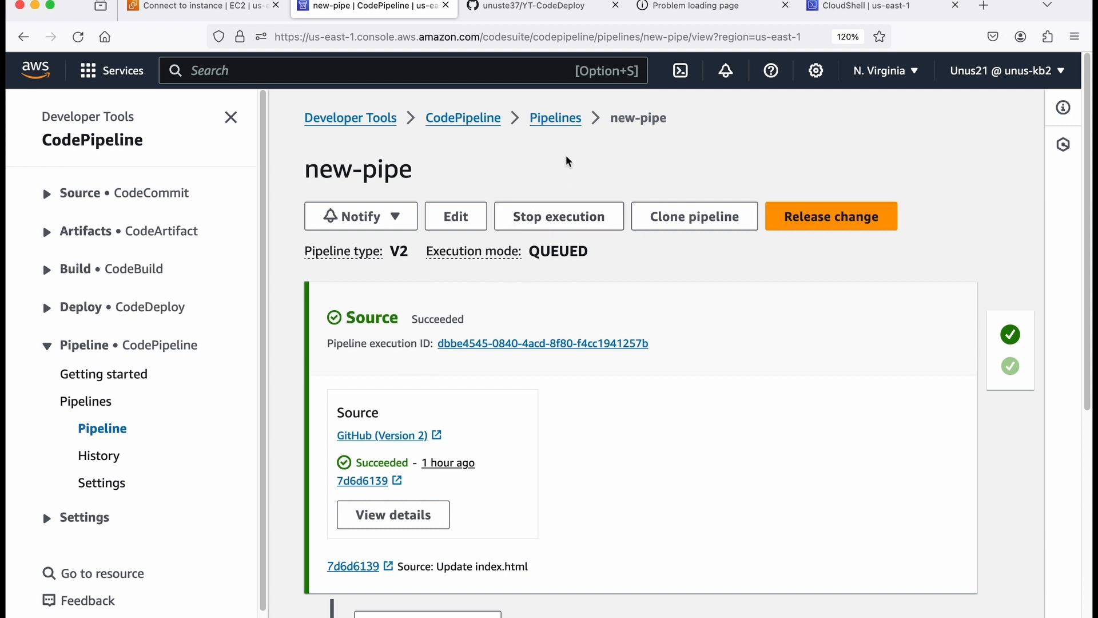
left_click(554, 119)
left_click(440, 396)
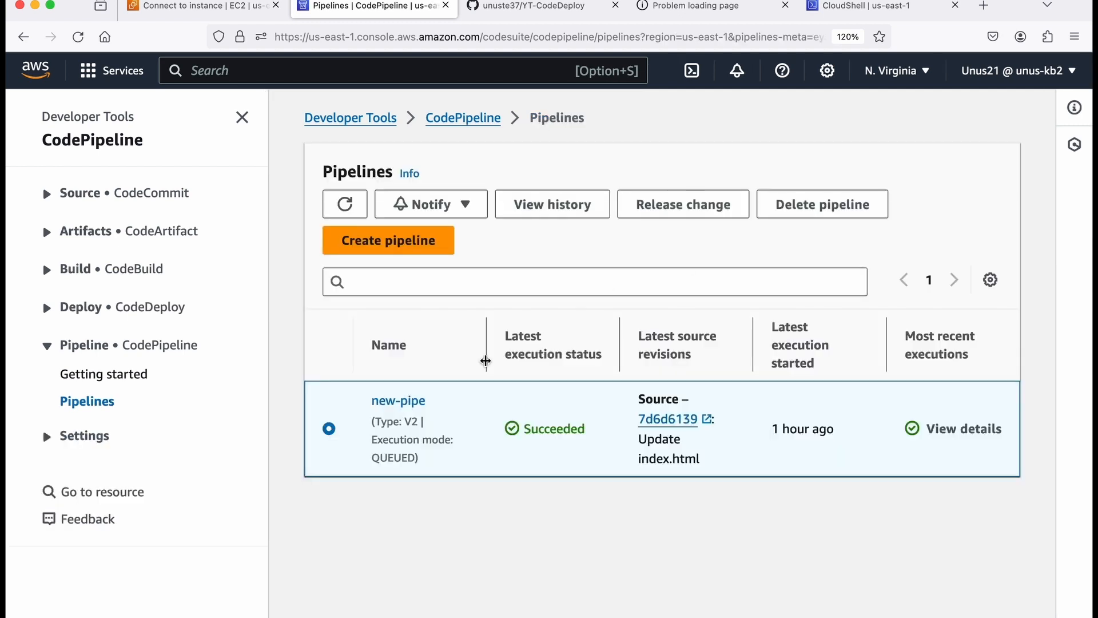
left_click(823, 213)
left_click(350, 374)
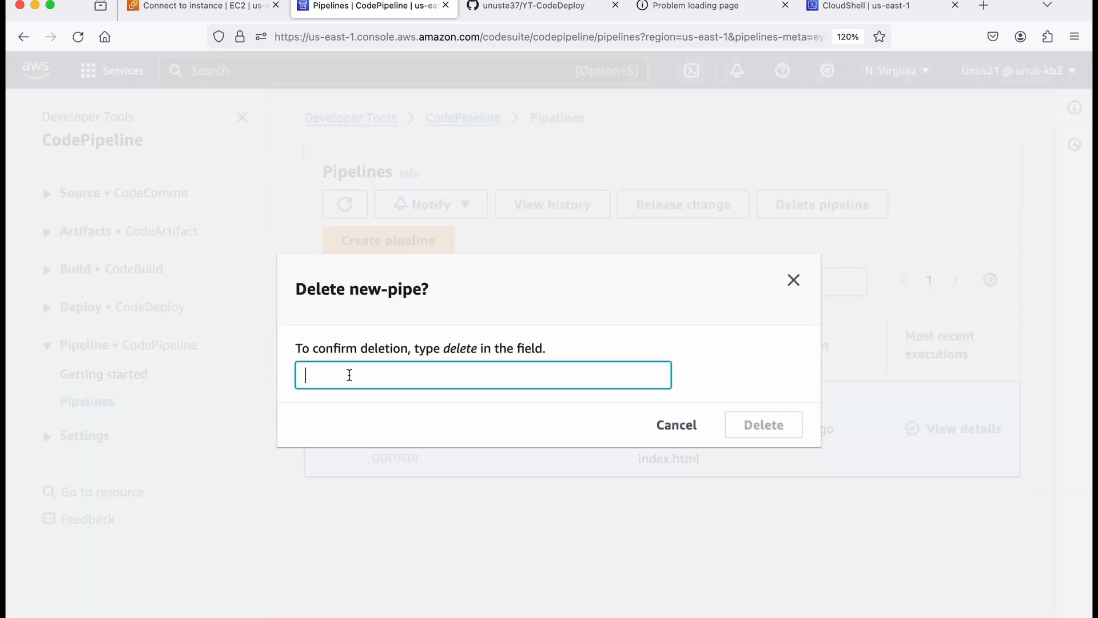
type("delete")
left_click(738, 423)
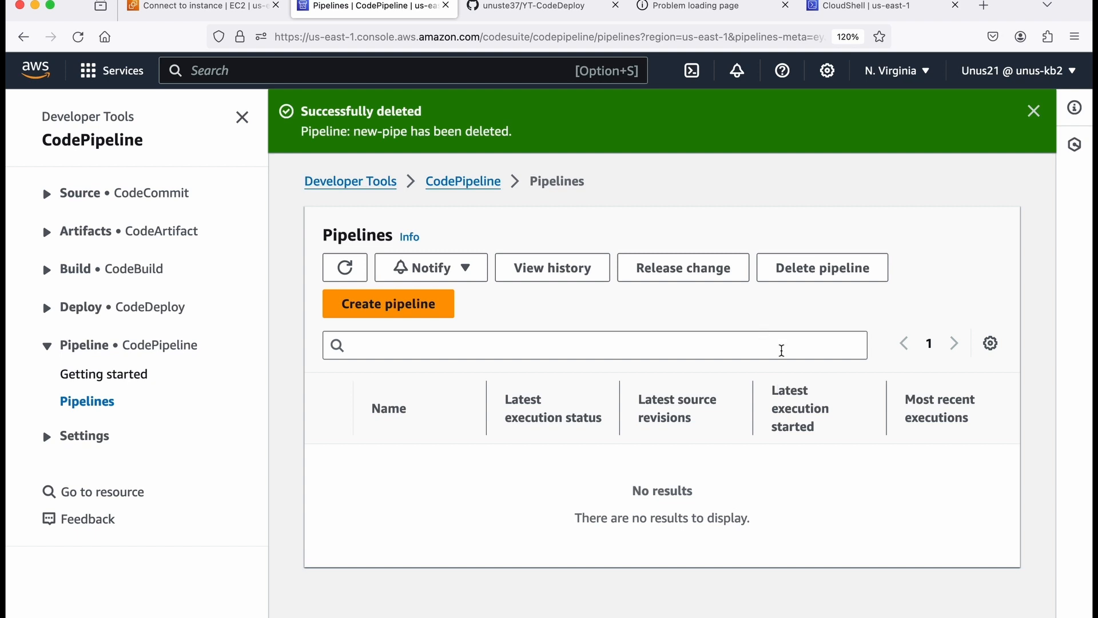
Open pipeline-definition.json in vi from CloudShell.
left_click(853, 9)
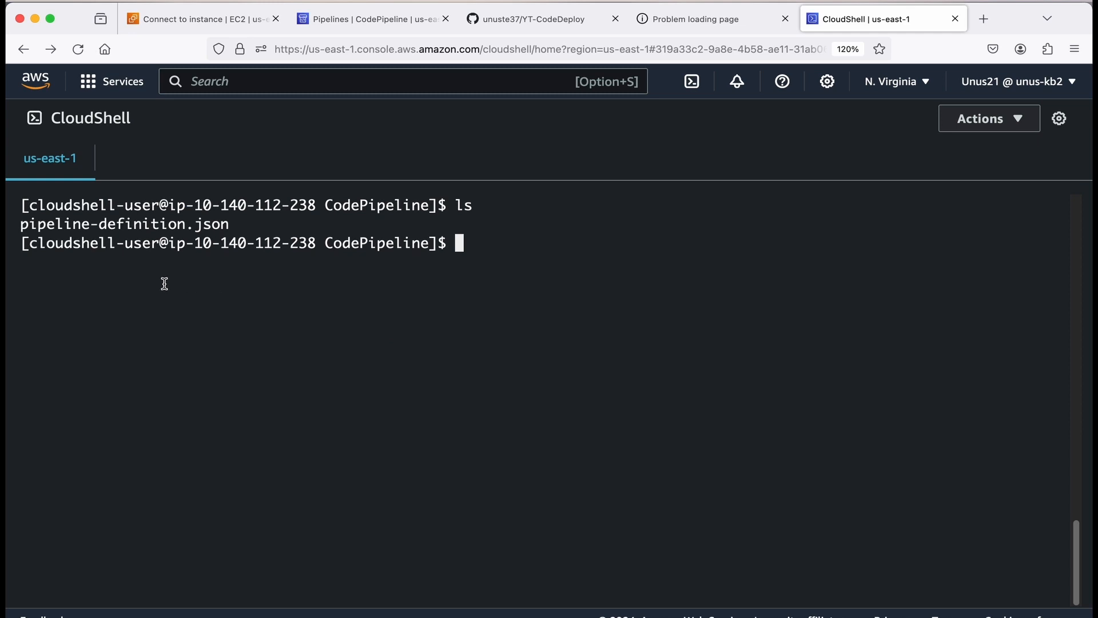
left_click_drag(23, 224, 229, 224)
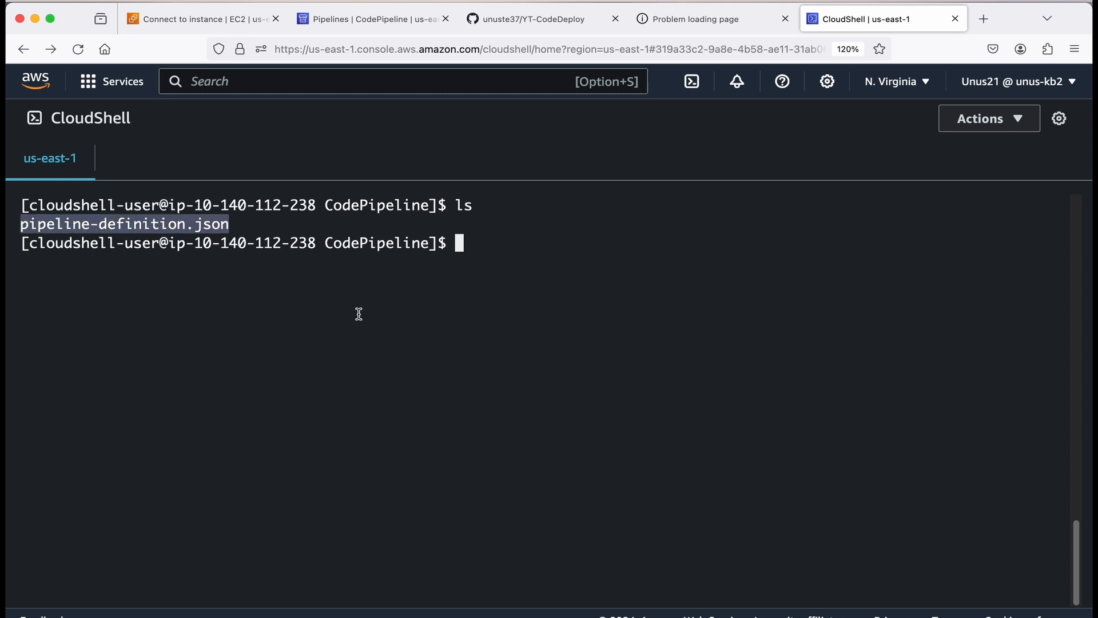
type("vi ")
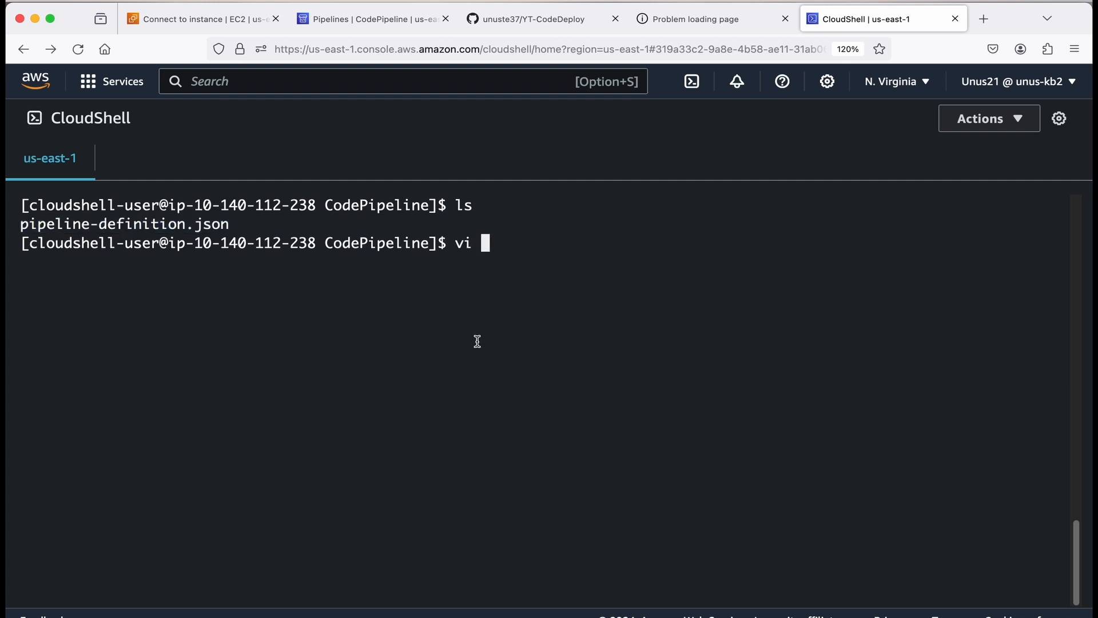
type("pipeli")
key("Tab")
key("Return")
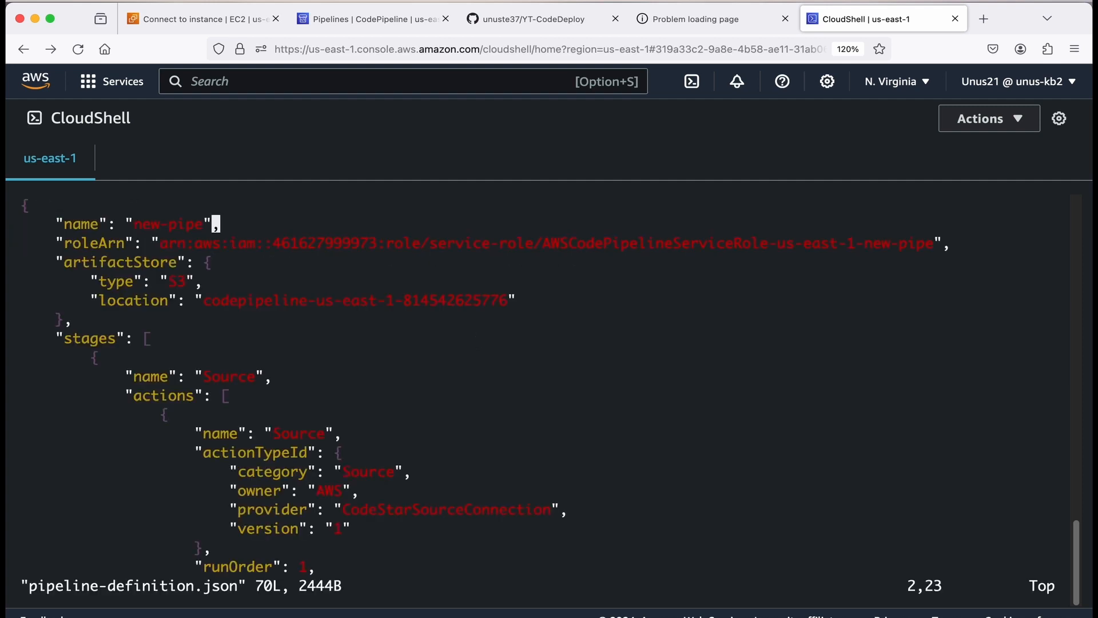
Rename the pipeline in the definition file to new-pipe-101 and save the file.
key("Left")
key("Left")
key("Right")
type("ipe-")
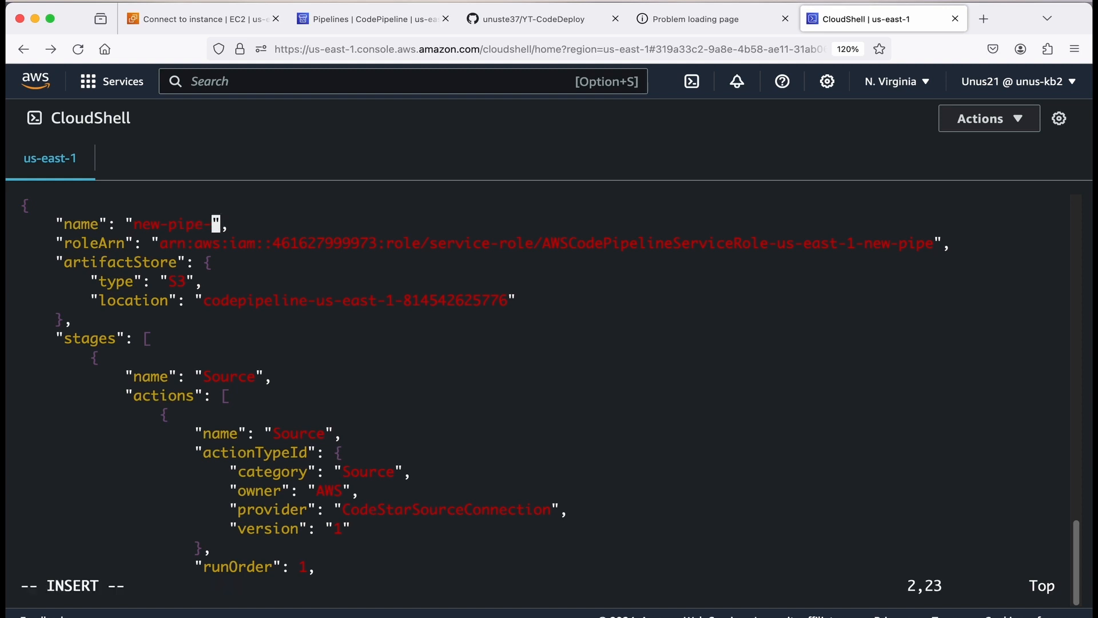
type("101")
key("Escape")
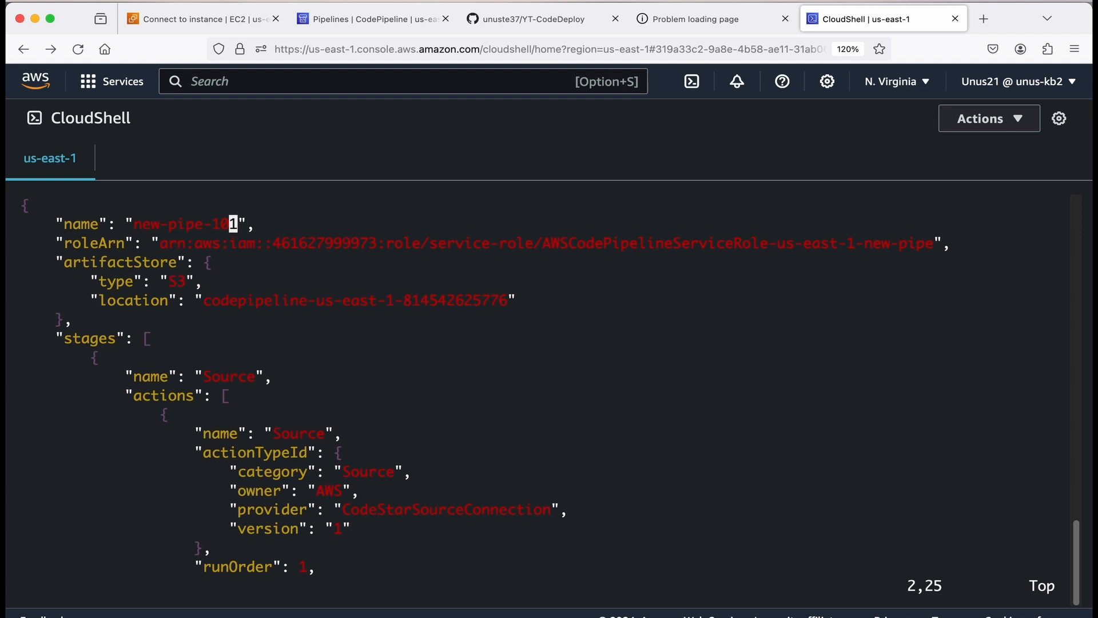
type(":wq")
key("Return")
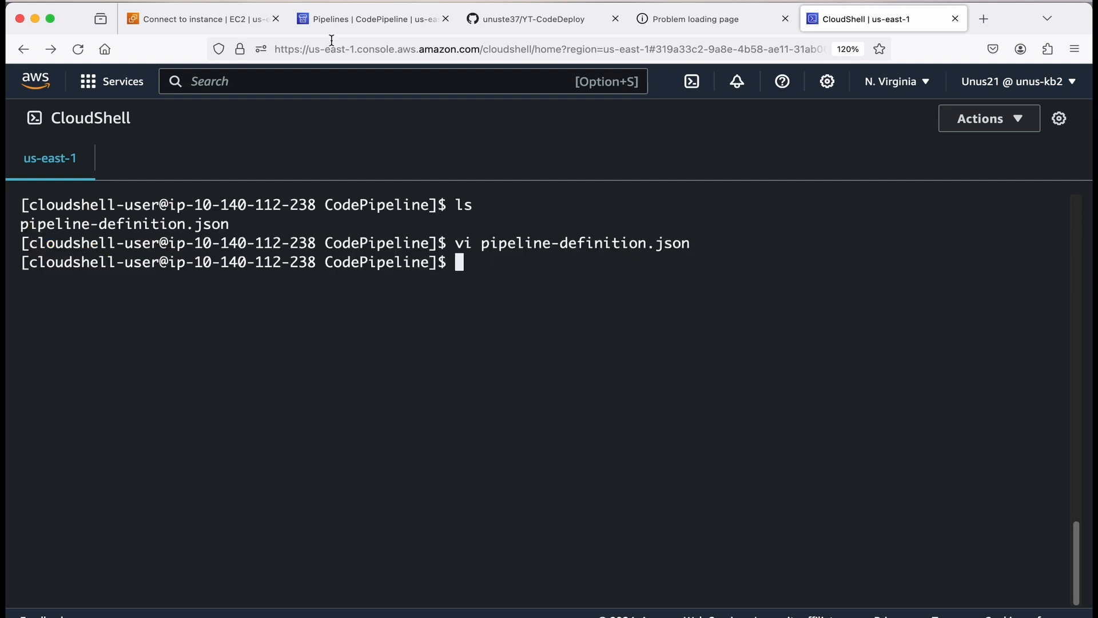
Create a pipeline from the file with aws codepipeline create-pipeline --pipeline file://pipeline-definition.json.
key("super+Tab")
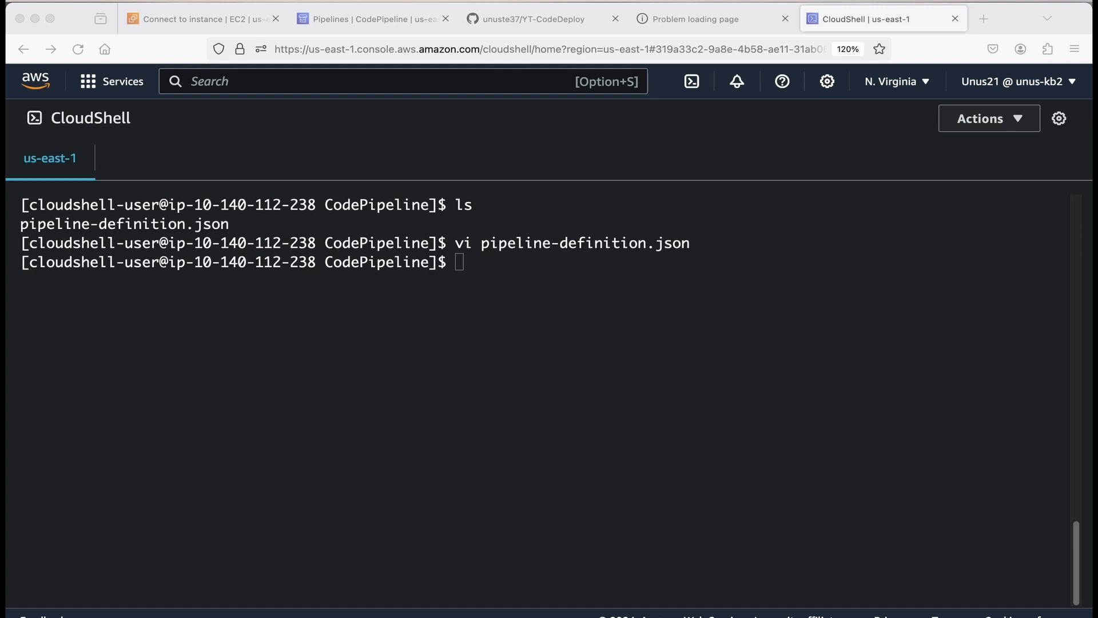
left_click(478, 334)
right_click(478, 332)
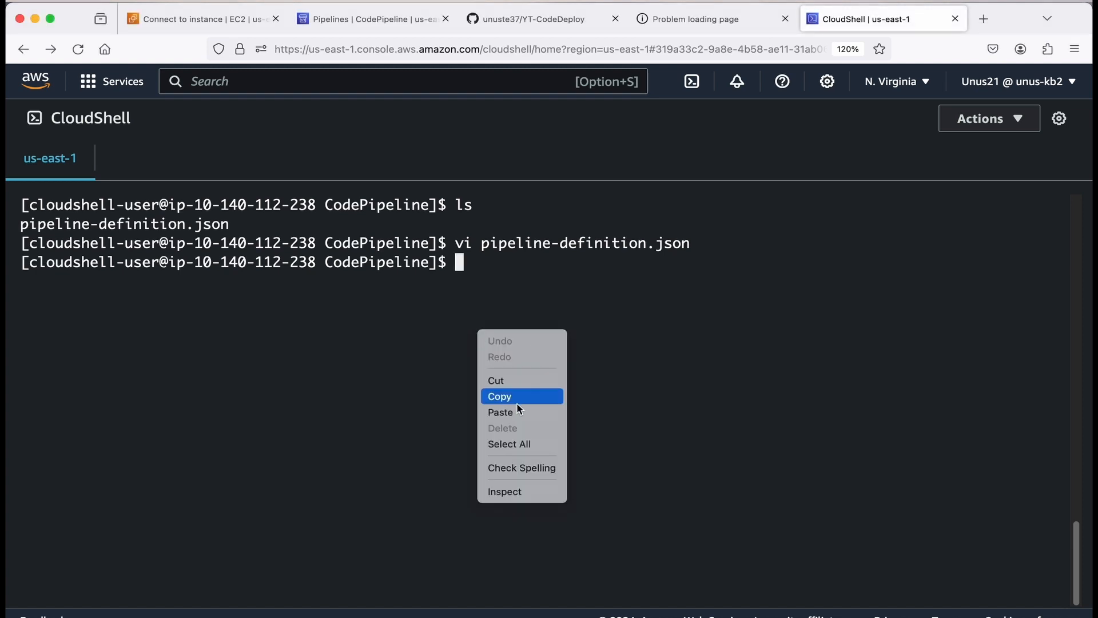
left_click(535, 411)
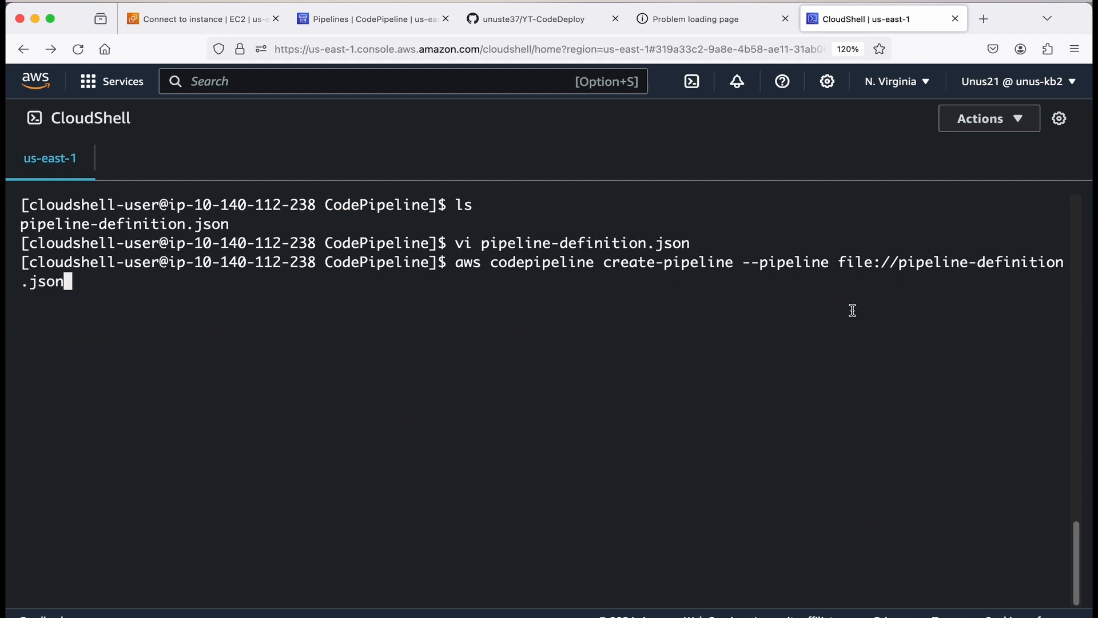
key("Return")
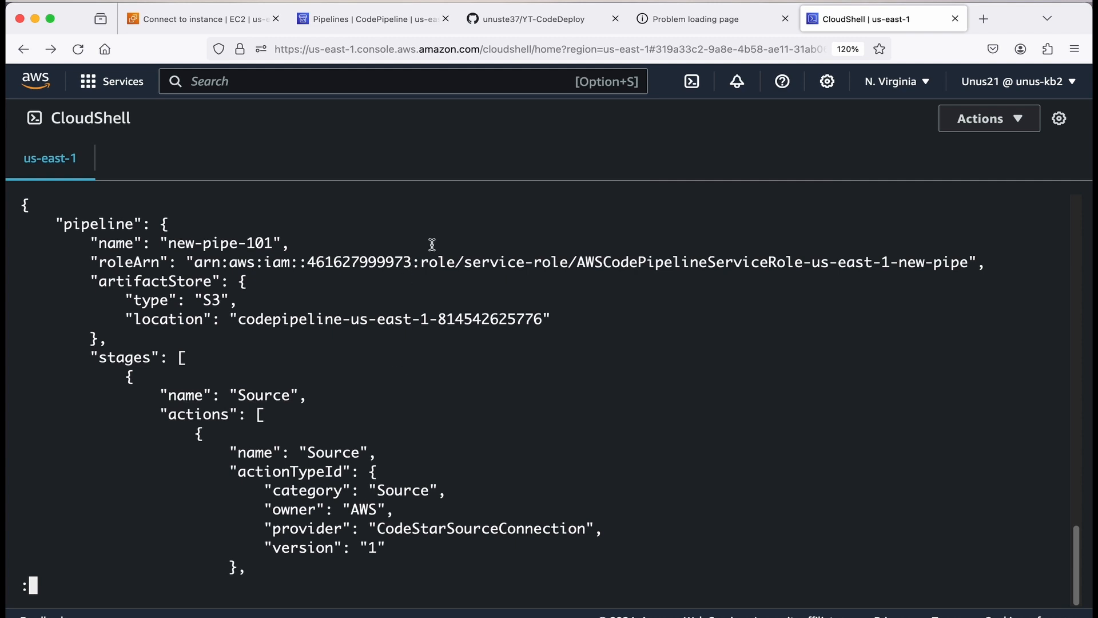
Open the new-pipe-101 pipeline and review its Source and Deploy stages.
left_click(372, 23)
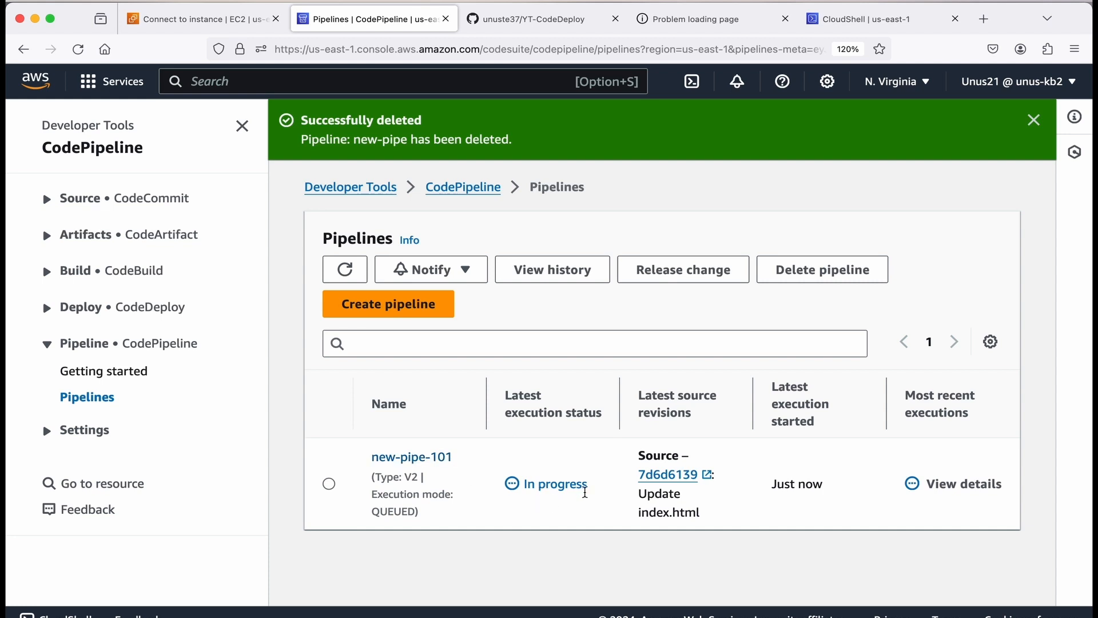
left_click(438, 463)
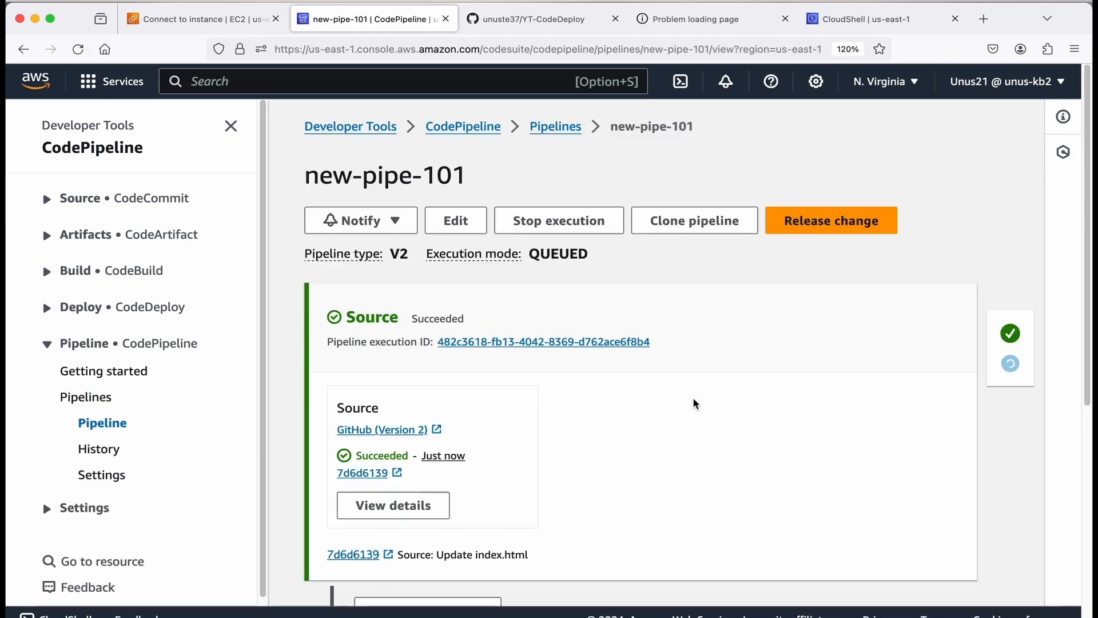
scroll(696, 403, "down", 5)
scroll(498, 326, "down", 10)
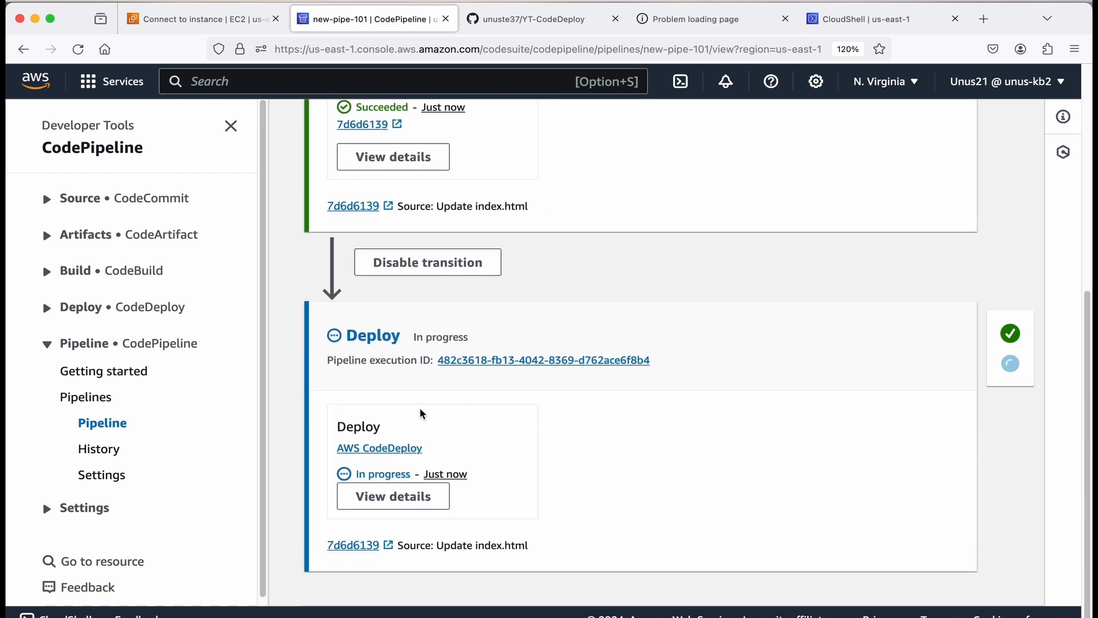
Reload the sample deployment page served from the EC2 instance's public address.
left_click(693, 27)
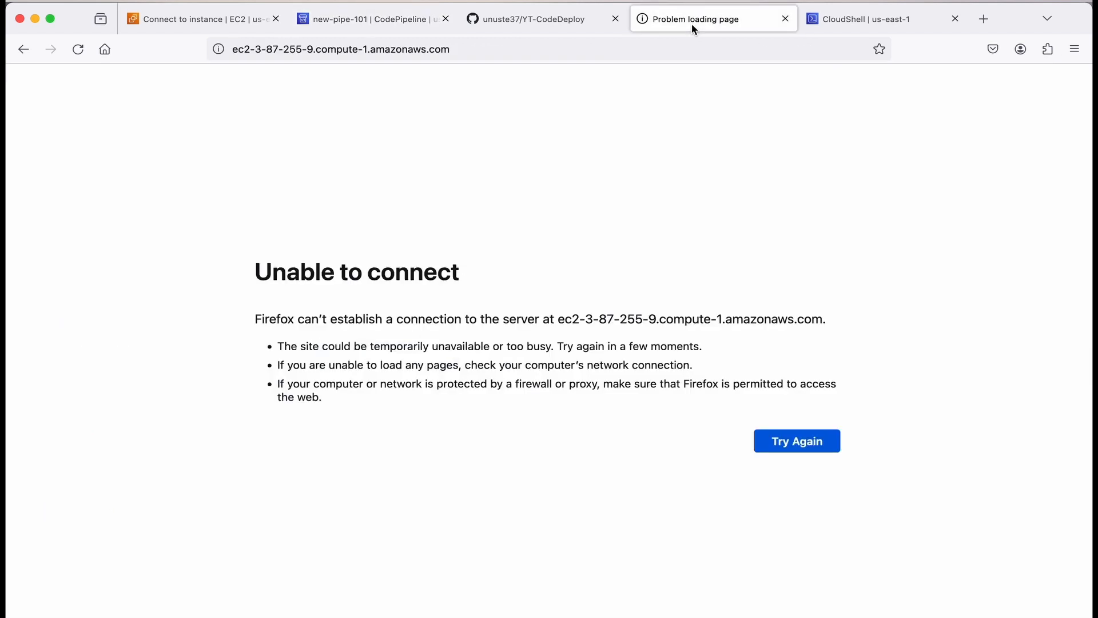
left_click(78, 49)
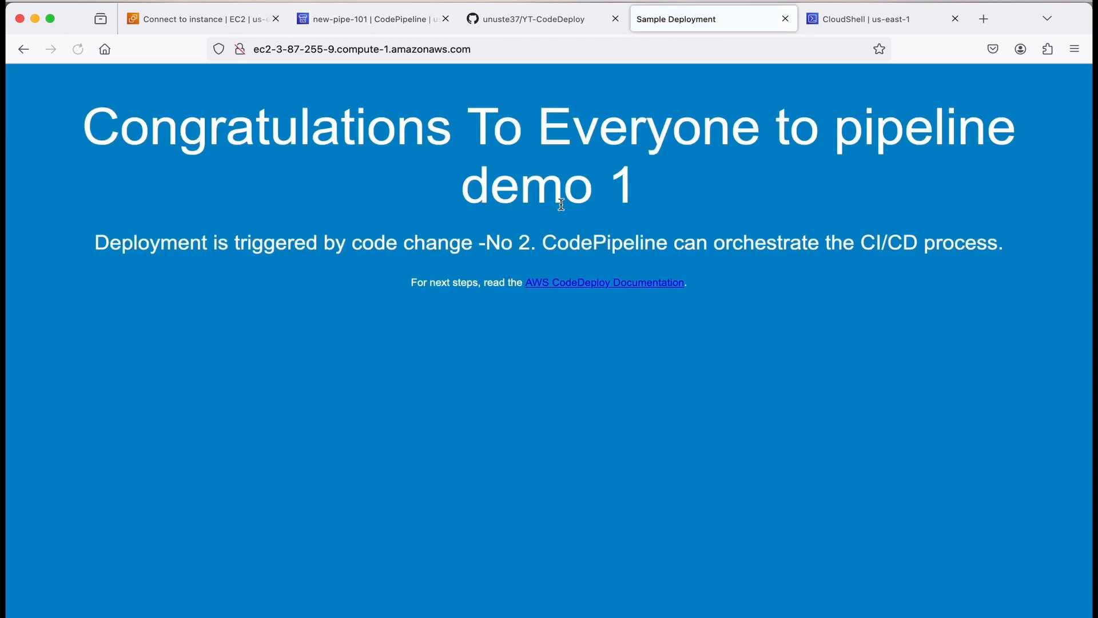
Return to the new-pipe-101 pipeline page and scroll back up to review its stages from the top.
left_click(534, 23)
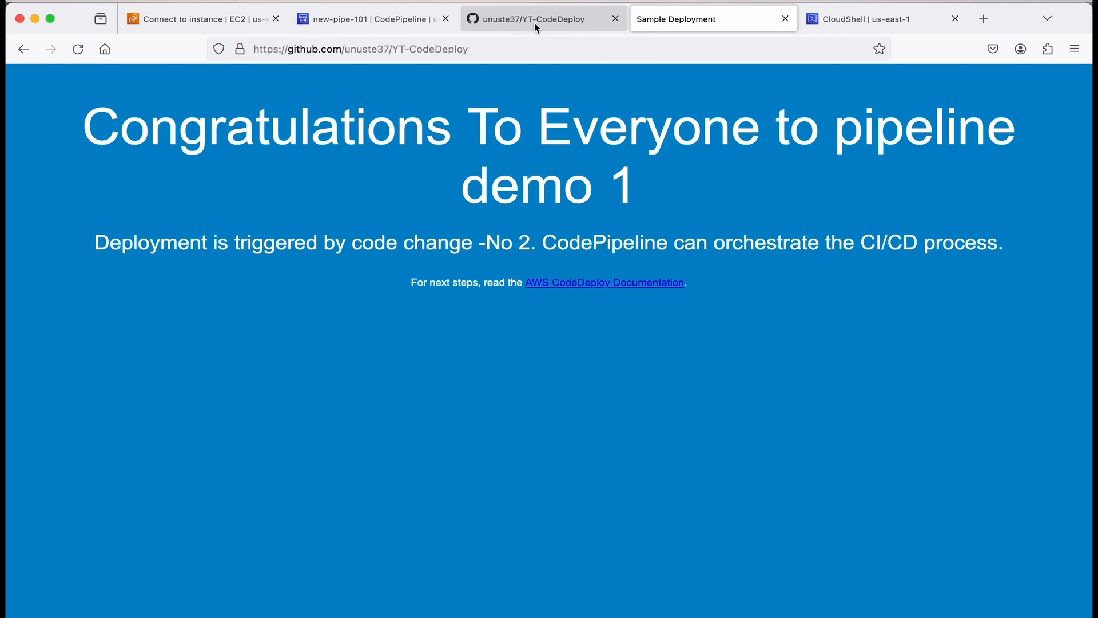
left_click(371, 18)
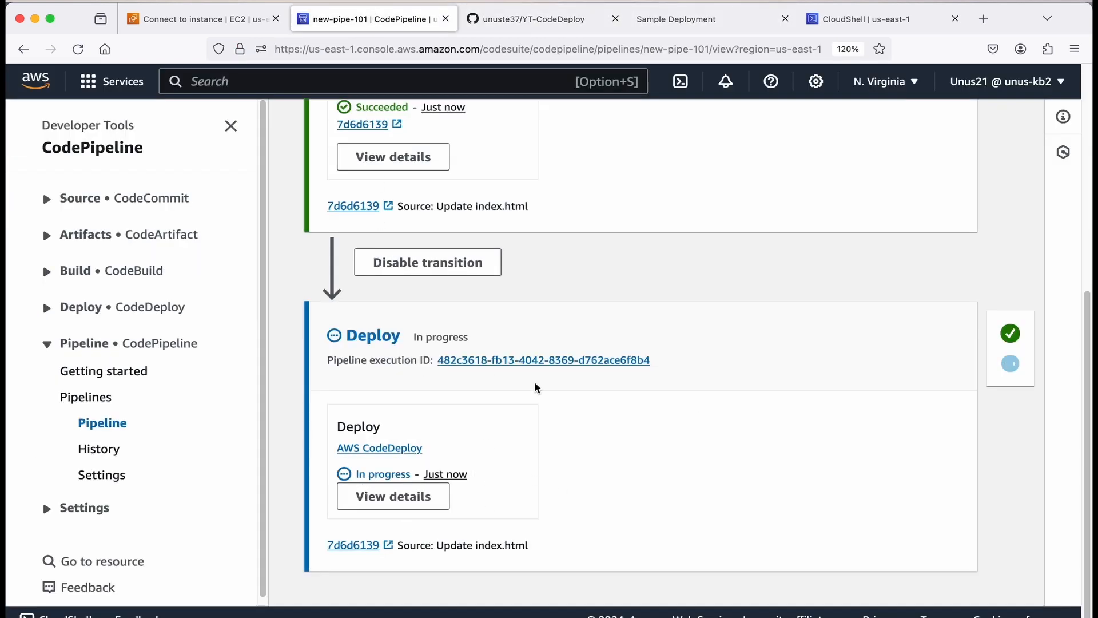
scroll(663, 452, "up", 4)
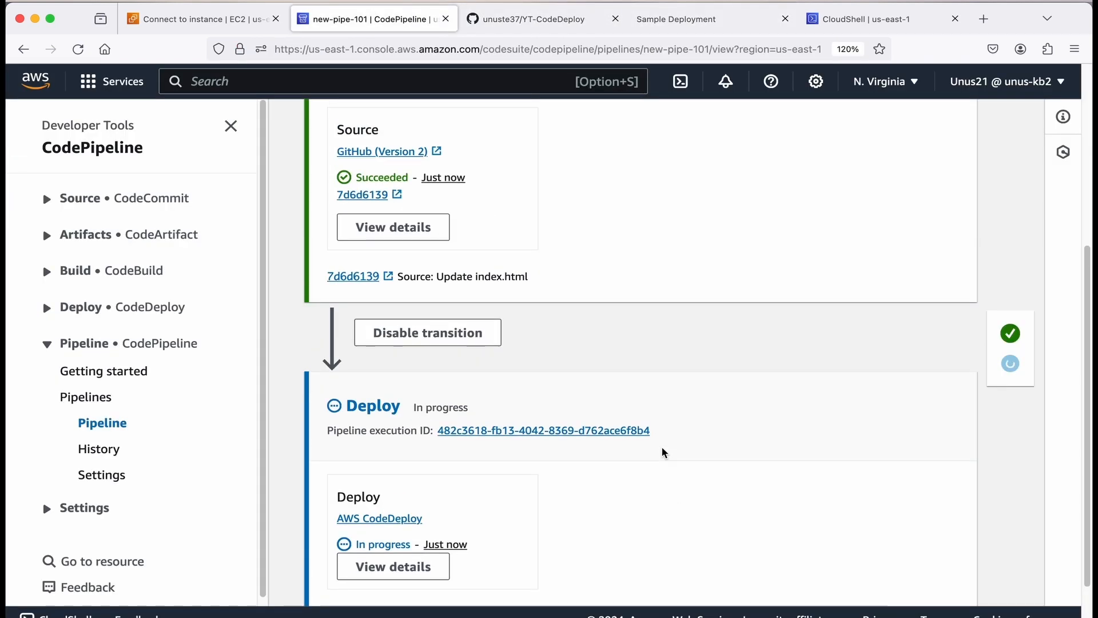
scroll(664, 453, "up", 4)
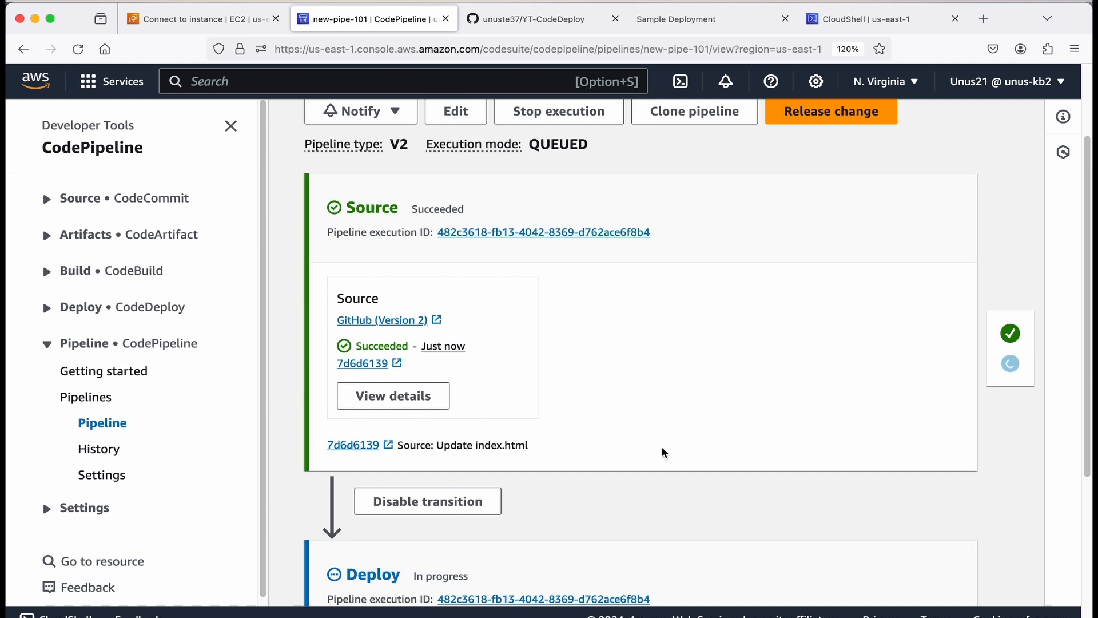
scroll(664, 452, "up", 4)
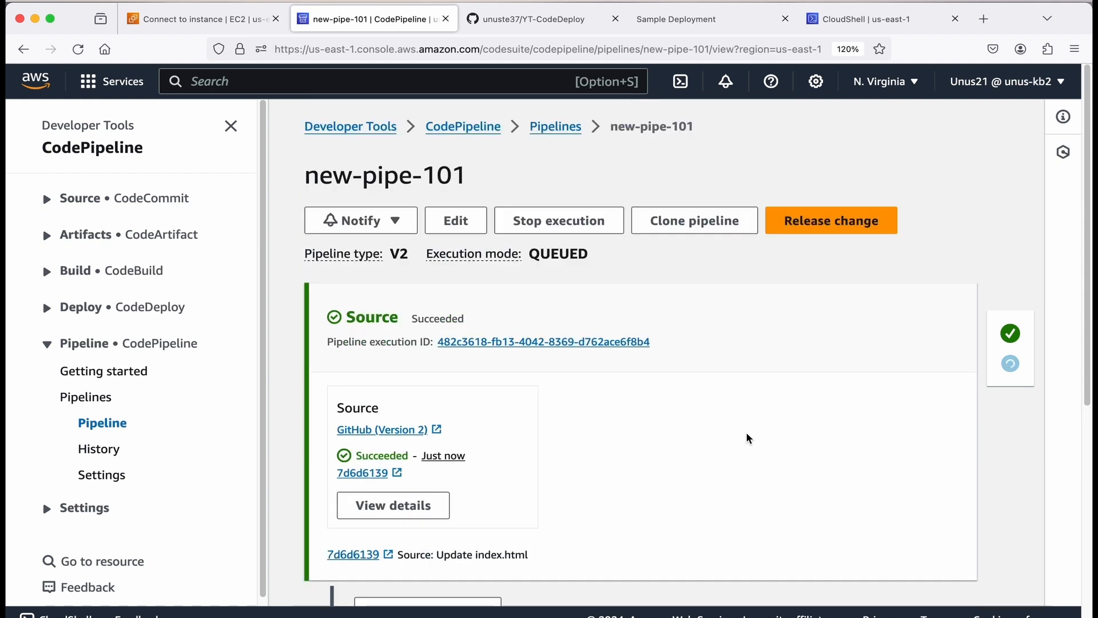